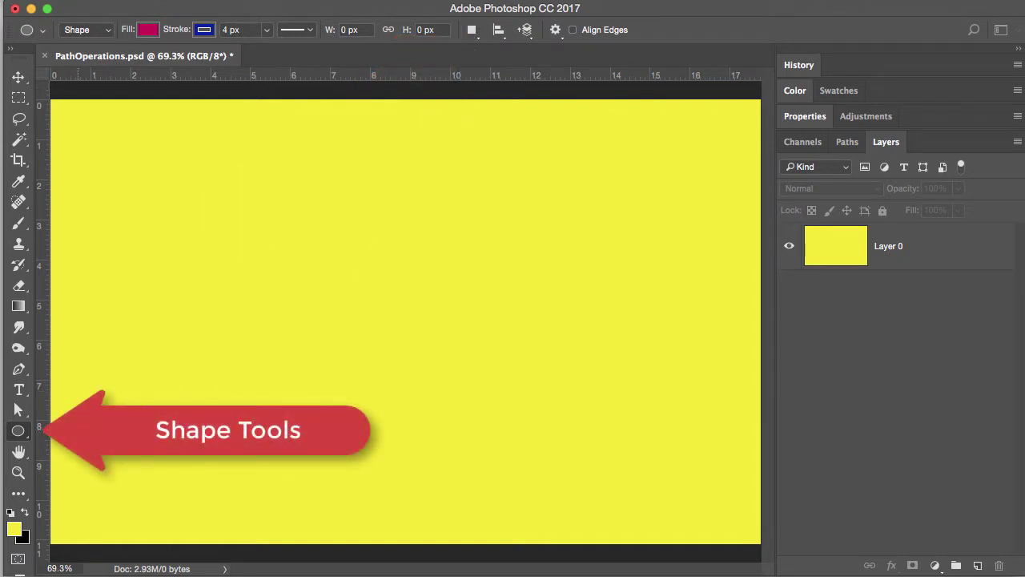
Switch from the Ellipse tool to the Pen tool and set its mode from Path to Shape
{"action": "left_click", "coordinate": [20, 431]}
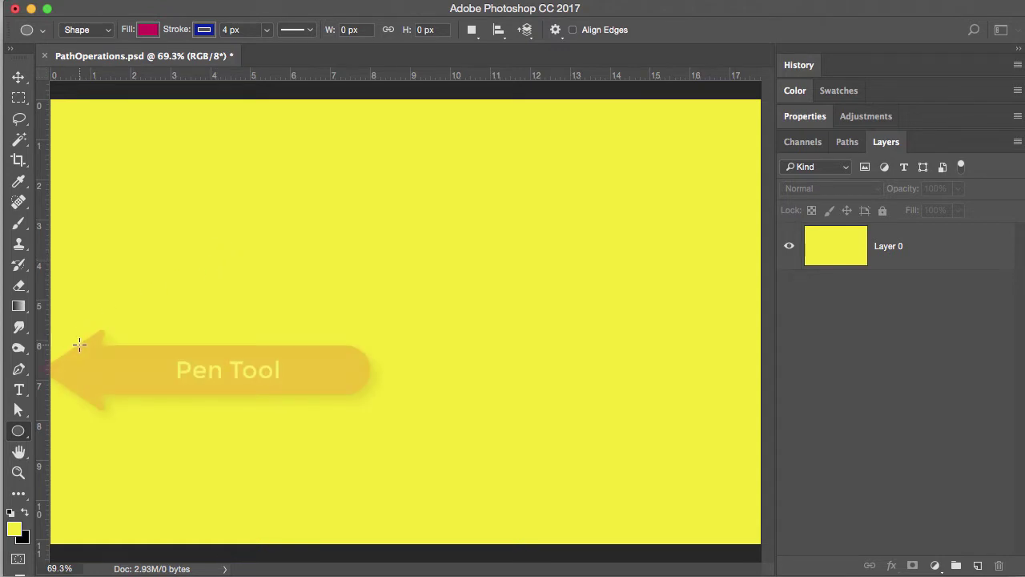
{"action": "left_click", "coordinate": [20, 371]}
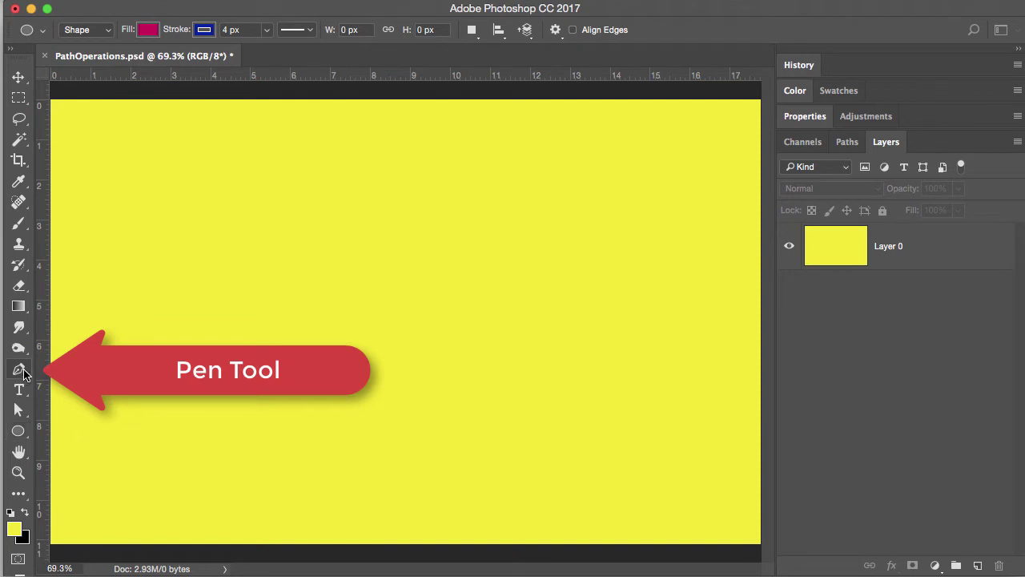
{"action": "left_click", "coordinate": [78, 32]}
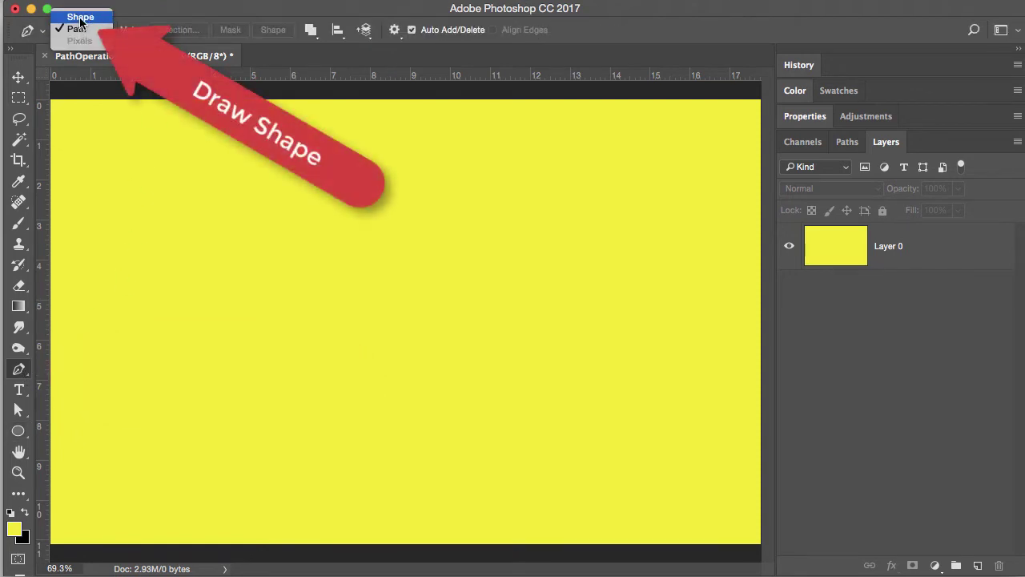
{"action": "left_click", "coordinate": [80, 17]}
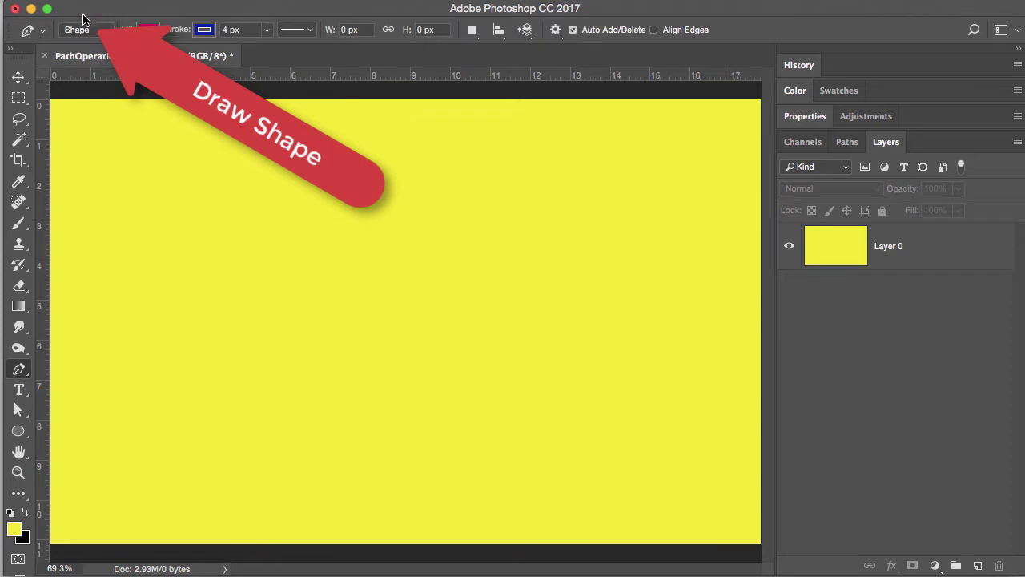
Draw a 438 px magenta circle on the canvas's left side with the Ellipse tool, then deselect it
{"action": "left_click", "coordinate": [17, 435]}
{"action": "left_click", "coordinate": [18, 435]}
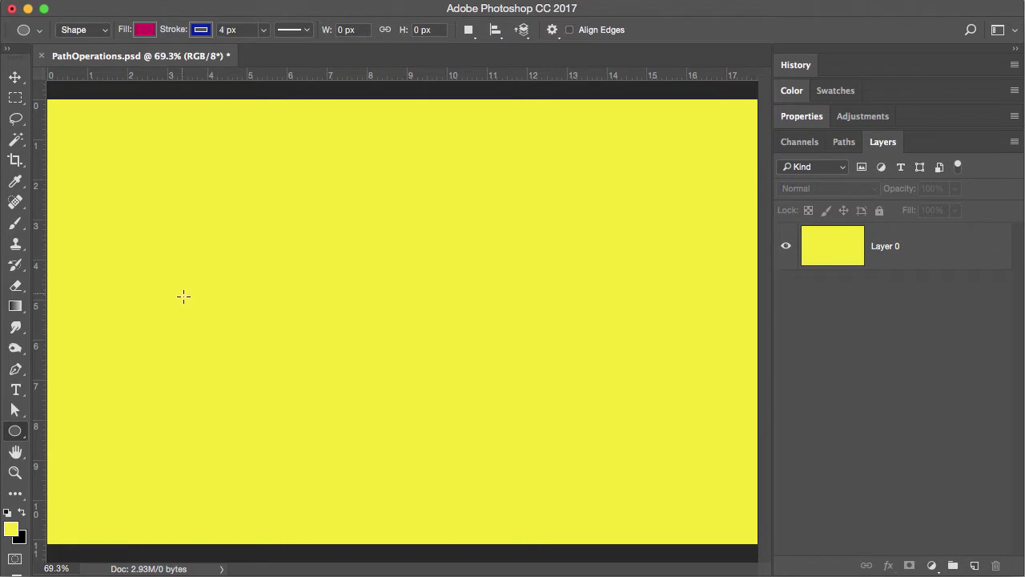
{"action": "left_click_drag", "start_coordinate": [218, 316], "coordinate": [355, 189]}
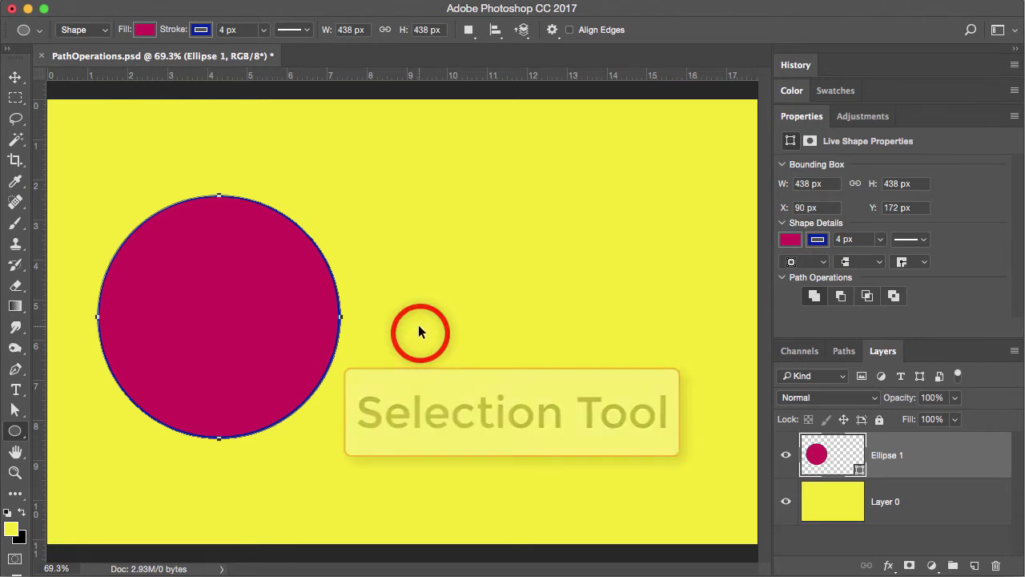
{"action": "left_click", "coordinate": [421, 331]}
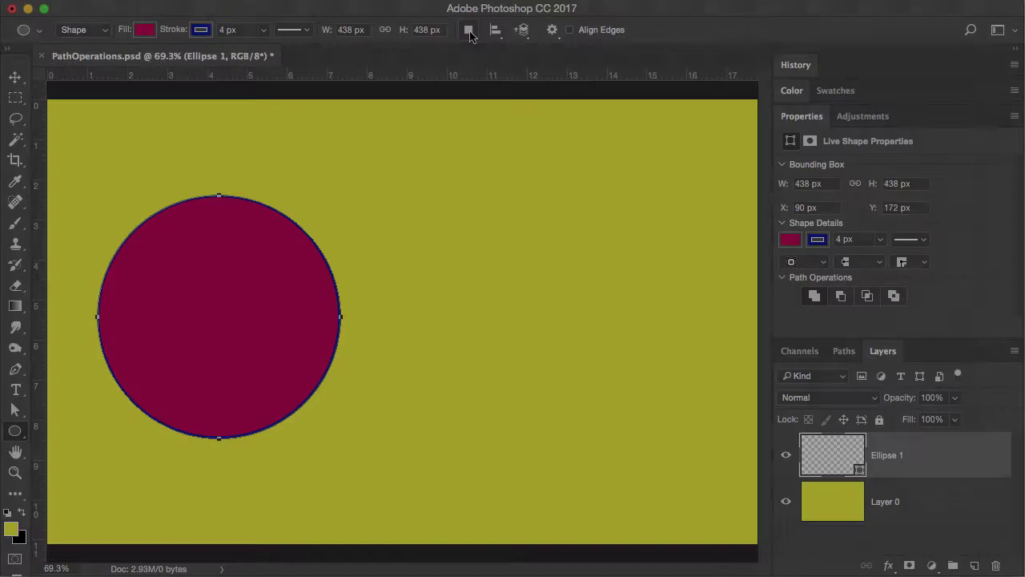
{"action": "left_click", "coordinate": [472, 32]}
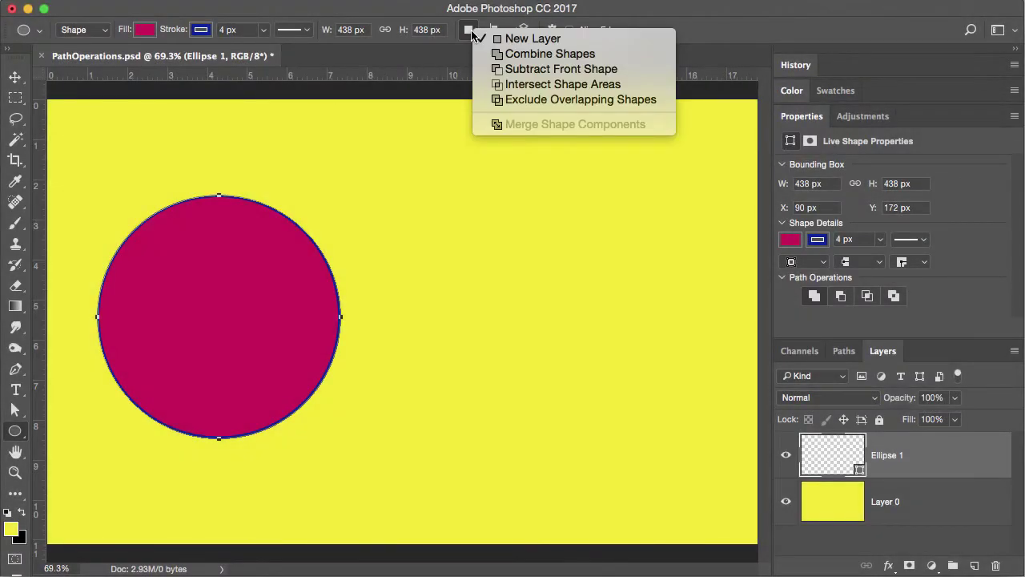
{"action": "left_click", "coordinate": [472, 36]}
{"action": "left_click_drag", "start_coordinate": [459, 342], "coordinate": [688, 131]}
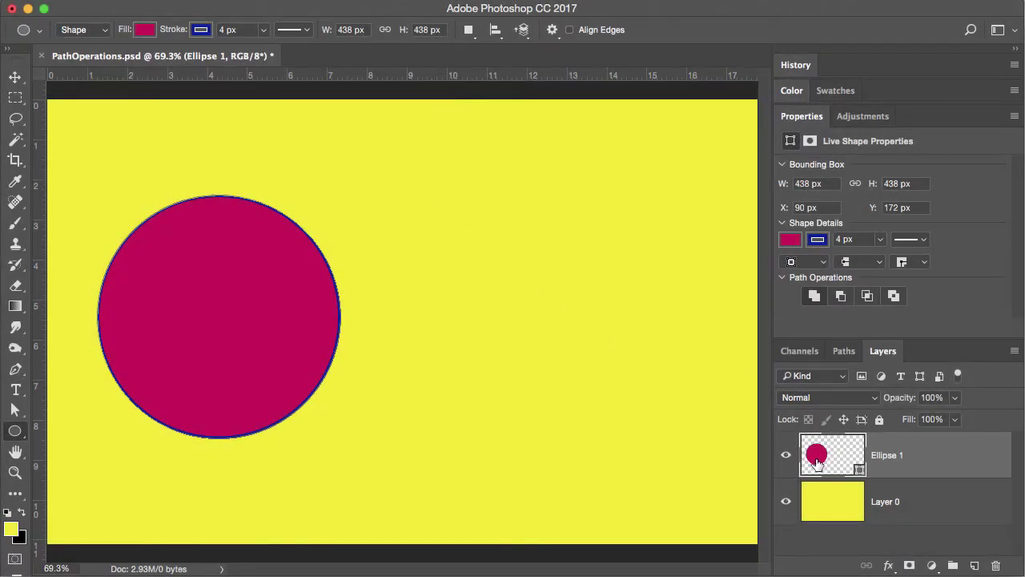
{"action": "left_click", "coordinate": [471, 30]}
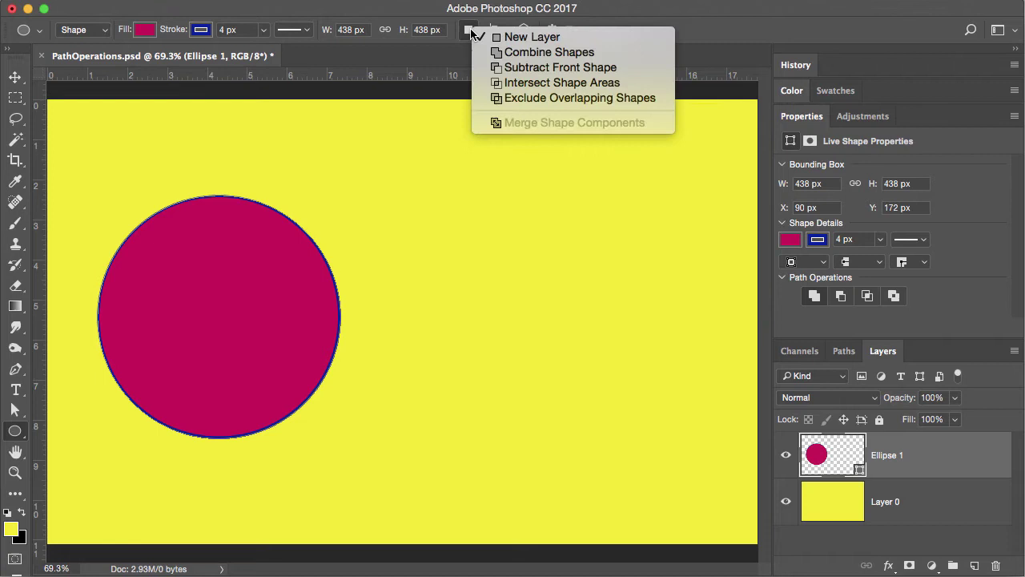
{"action": "left_click", "coordinate": [467, 30]}
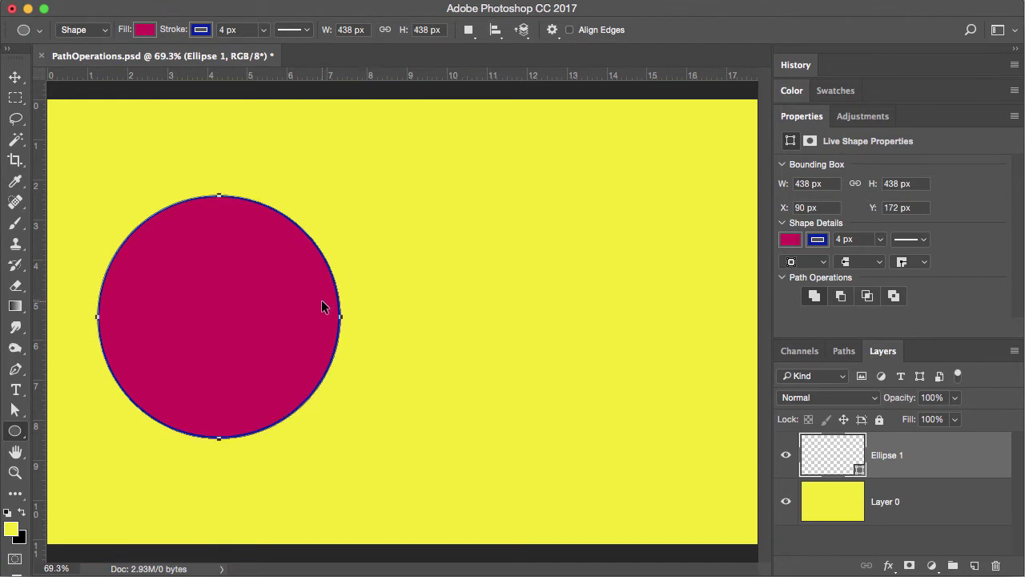
Set Path Operations to Combine Shapes and draw a second circle at the upper right
{"action": "left_click", "coordinate": [469, 32]}
{"action": "left_click", "coordinate": [492, 54]}
{"action": "left_click_drag", "start_coordinate": [411, 342], "coordinate": [676, 140]}
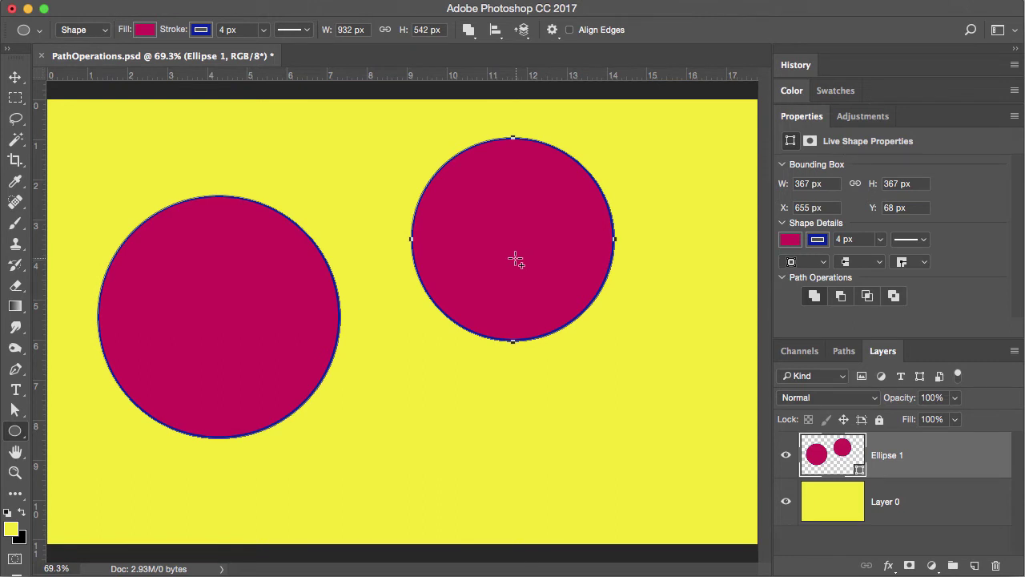
Move the second circle down, left, then slightly right so it overlaps the first
{"action": "left_click_drag", "start_coordinate": [519, 253], "coordinate": [358, 339]}
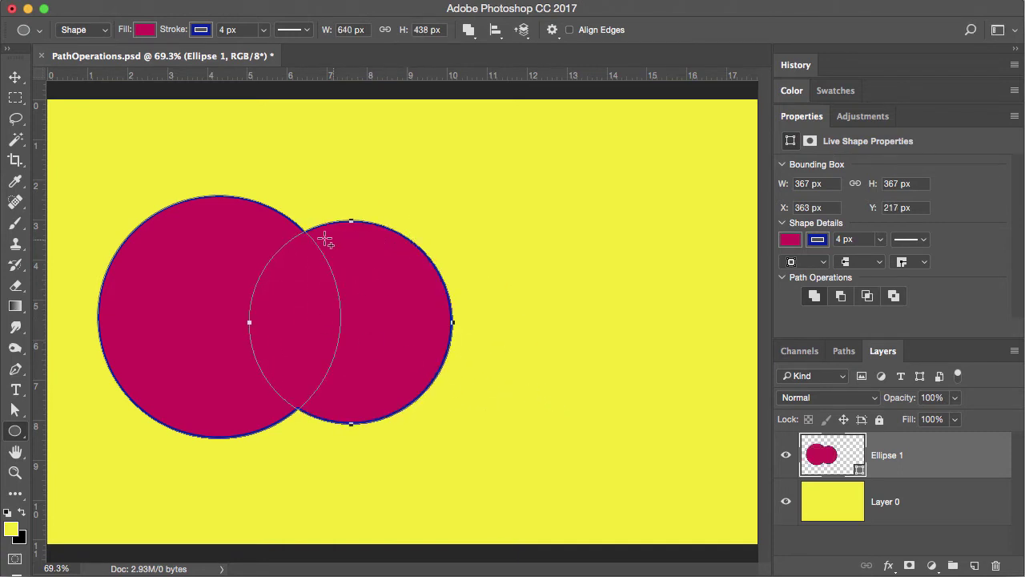
{"action": "left_click_drag", "start_coordinate": [282, 259], "coordinate": [451, 272]}
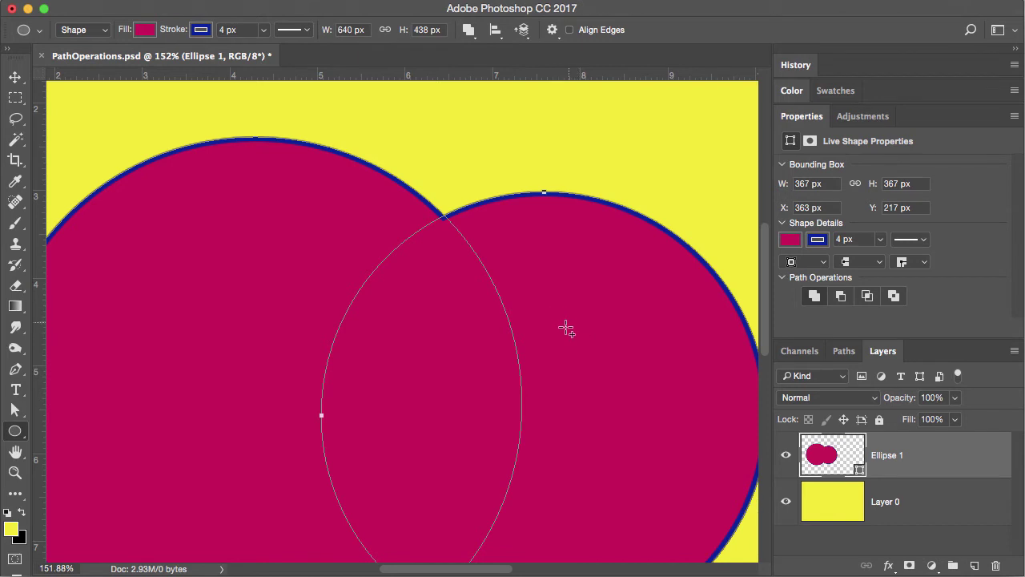
{"action": "left_click_drag", "start_coordinate": [558, 353], "coordinate": [641, 359]}
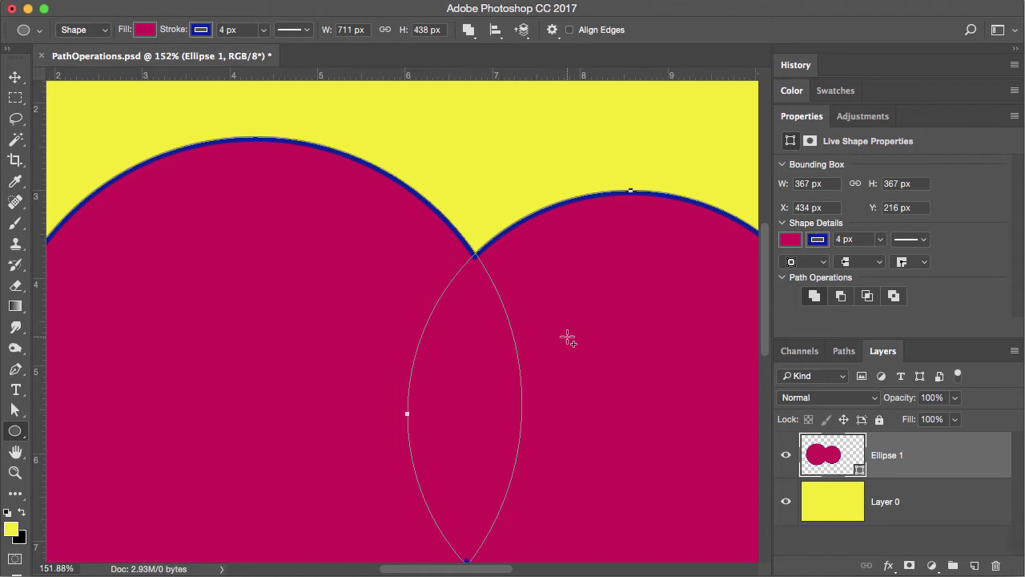
Apply Merge Shape Components to fuse the two circles into one outline
{"action": "left_click", "coordinate": [469, 31]}
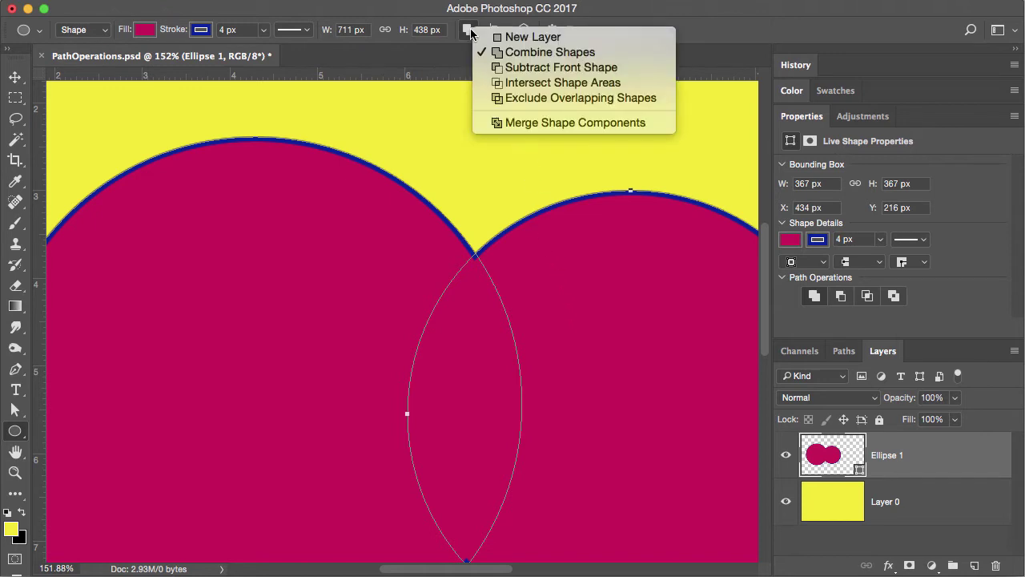
{"action": "left_click", "coordinate": [497, 124]}
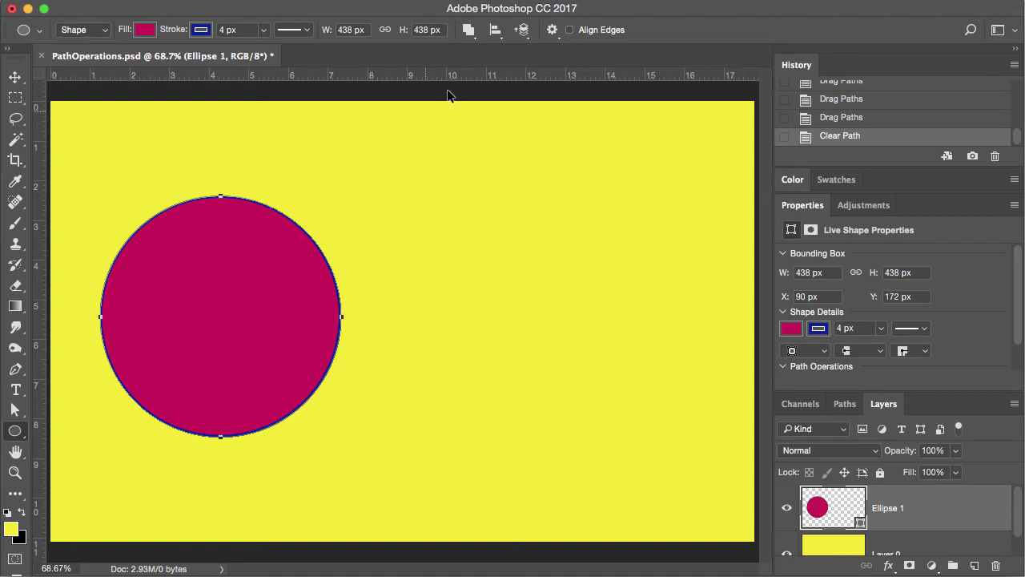
Undo the subtraction, cut a crescent from the circle, and move the cutting ellipse lower
{"action": "left_click", "coordinate": [469, 29]}
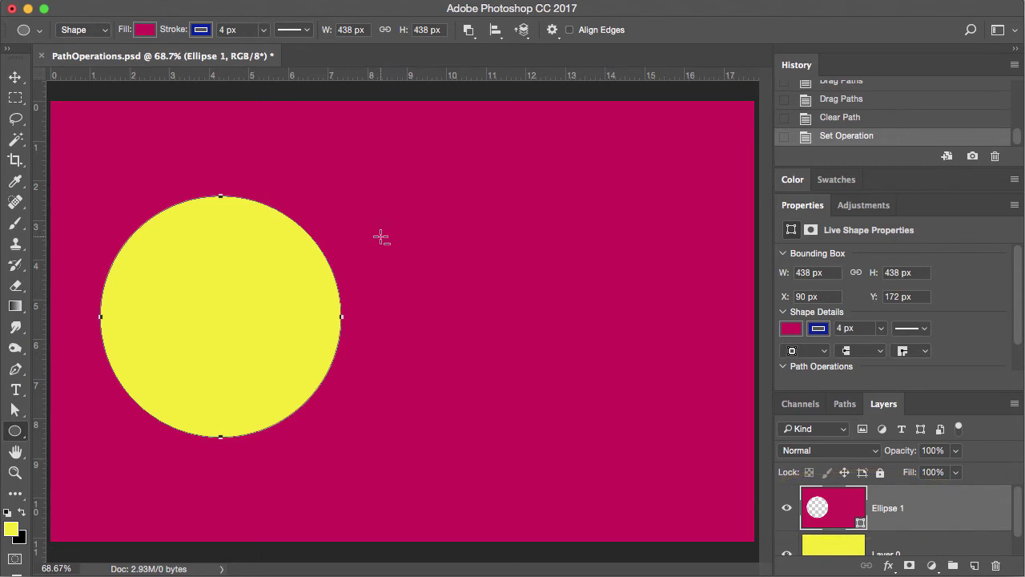
{"action": "key", "text": "super+z"}
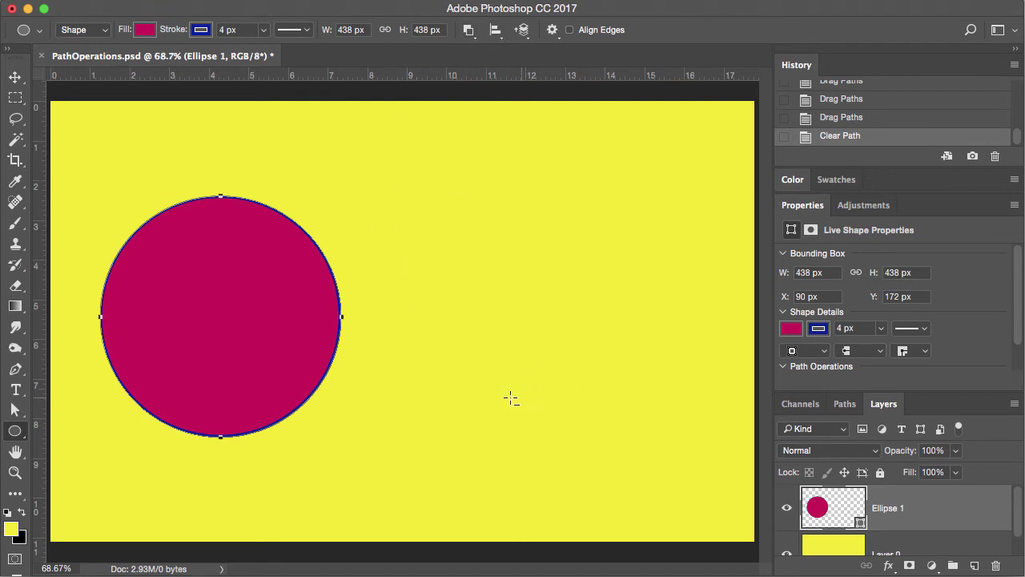
{"action": "left_click_drag", "start_coordinate": [513, 412], "coordinate": [246, 178]}
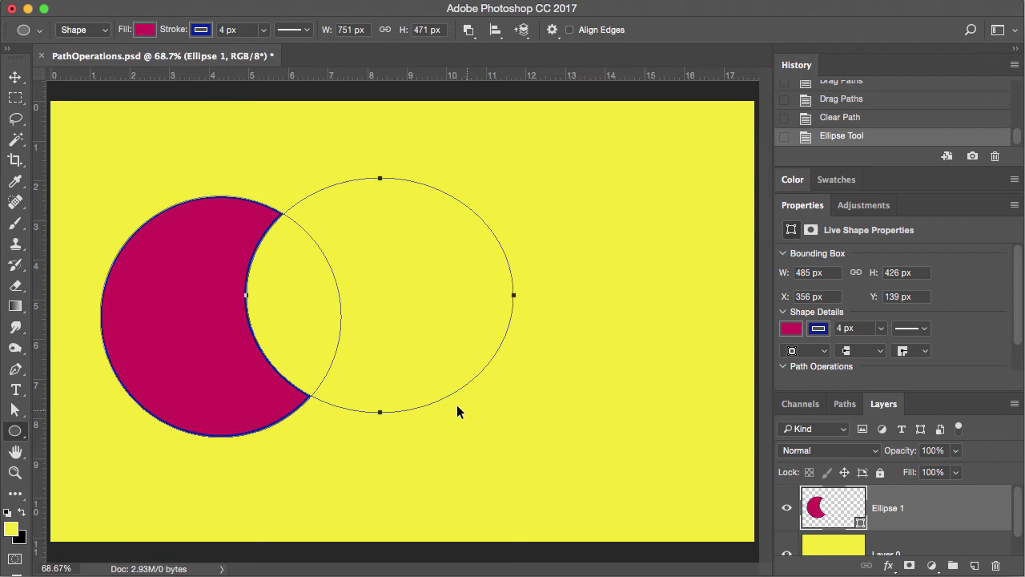
{"action": "left_click_drag", "start_coordinate": [441, 401], "coordinate": [383, 416]}
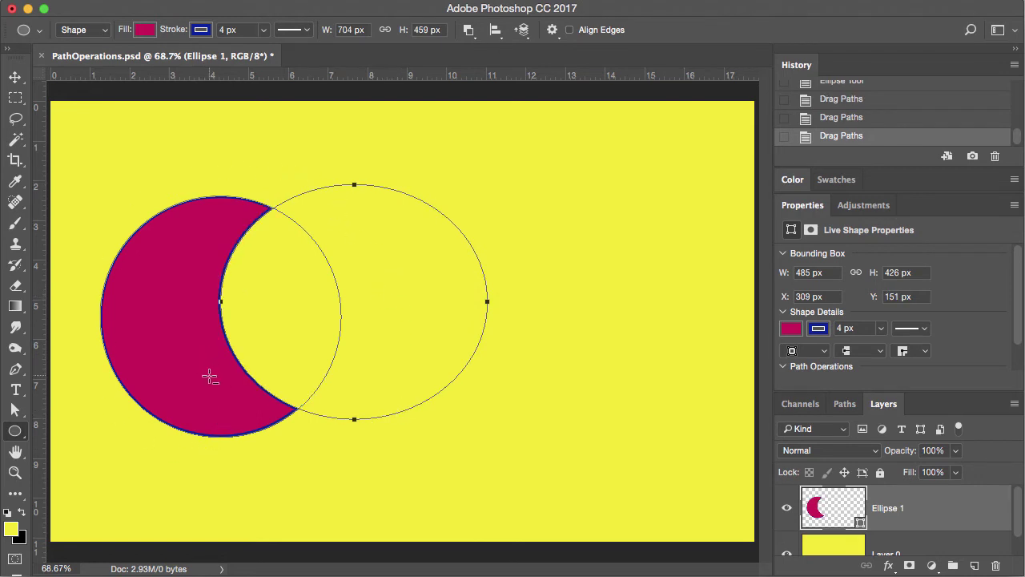
{"action": "left_click", "coordinate": [470, 32]}
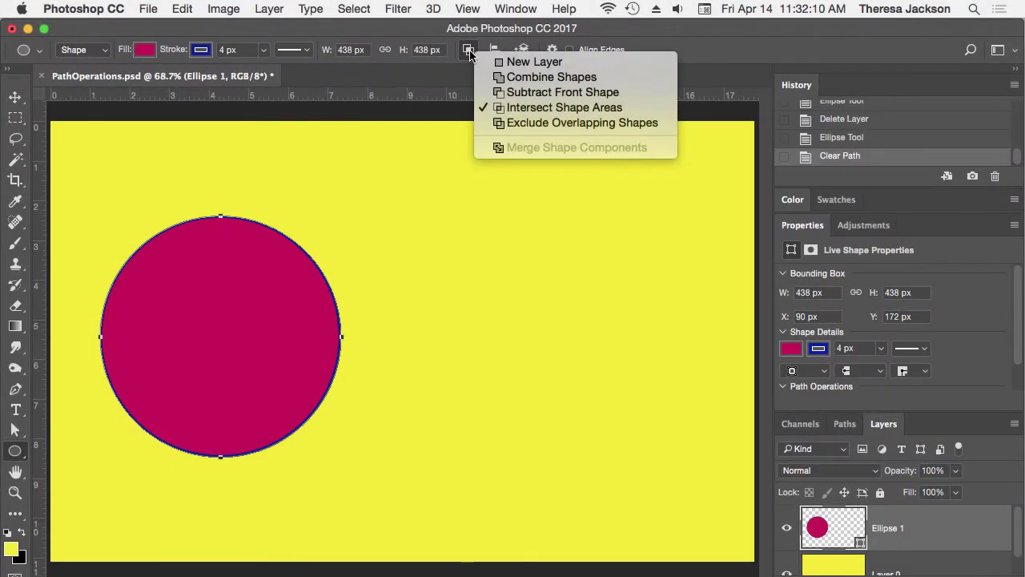
{"action": "left_click", "coordinate": [469, 50]}
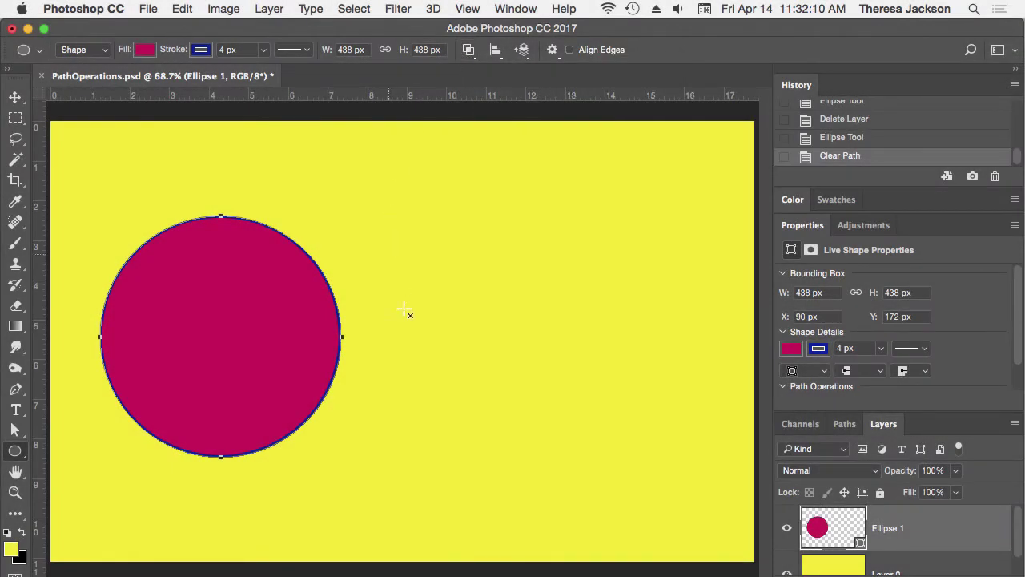
{"action": "left_click_drag", "start_coordinate": [476, 412], "coordinate": [233, 172]}
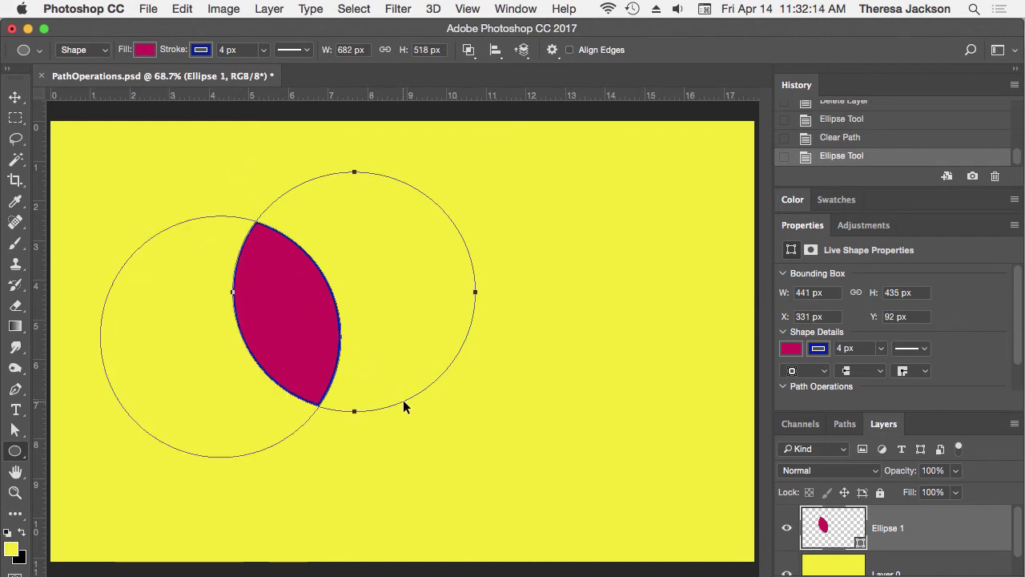
{"action": "left_click_drag", "start_coordinate": [403, 409], "coordinate": [447, 433]}
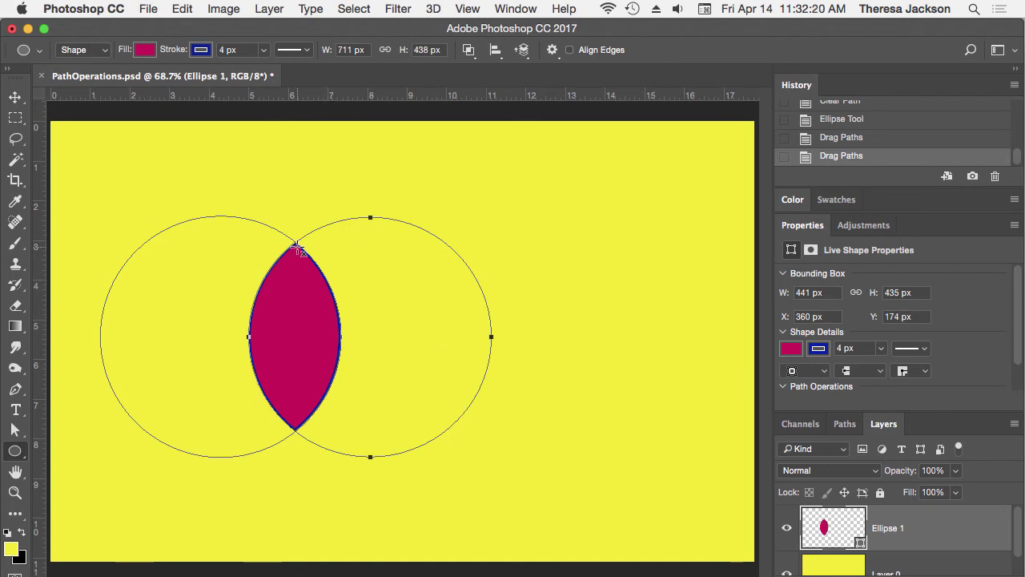
{"action": "left_click", "coordinate": [469, 50]}
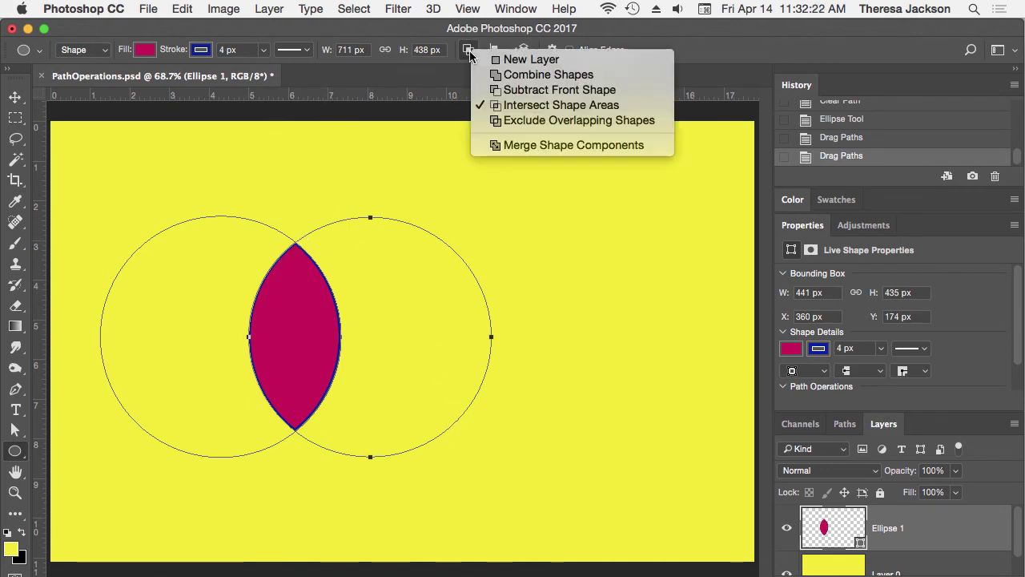
{"action": "left_click", "coordinate": [501, 146]}
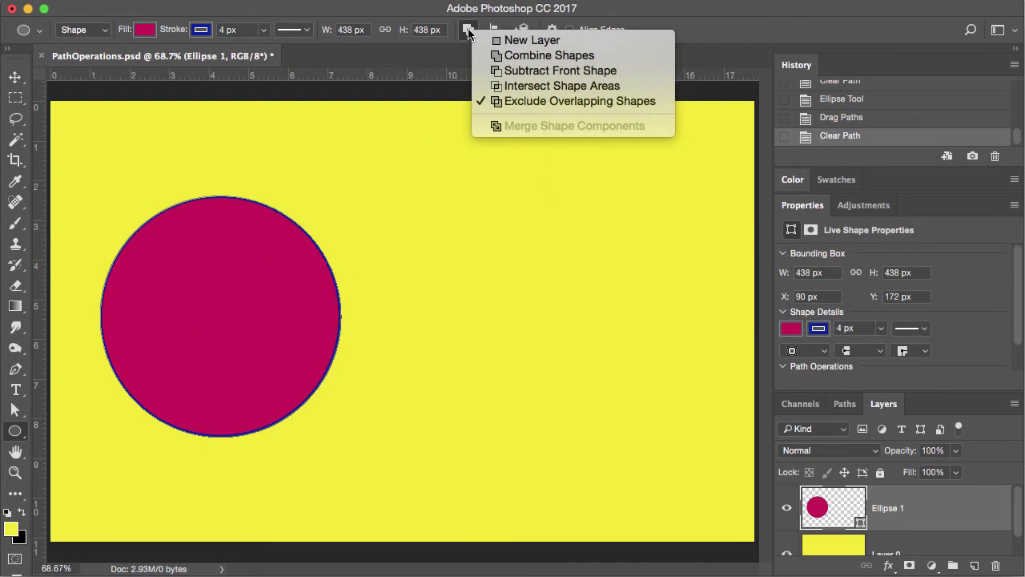
{"action": "left_click", "coordinate": [469, 33]}
{"action": "left_click_drag", "start_coordinate": [487, 414], "coordinate": [231, 169]}
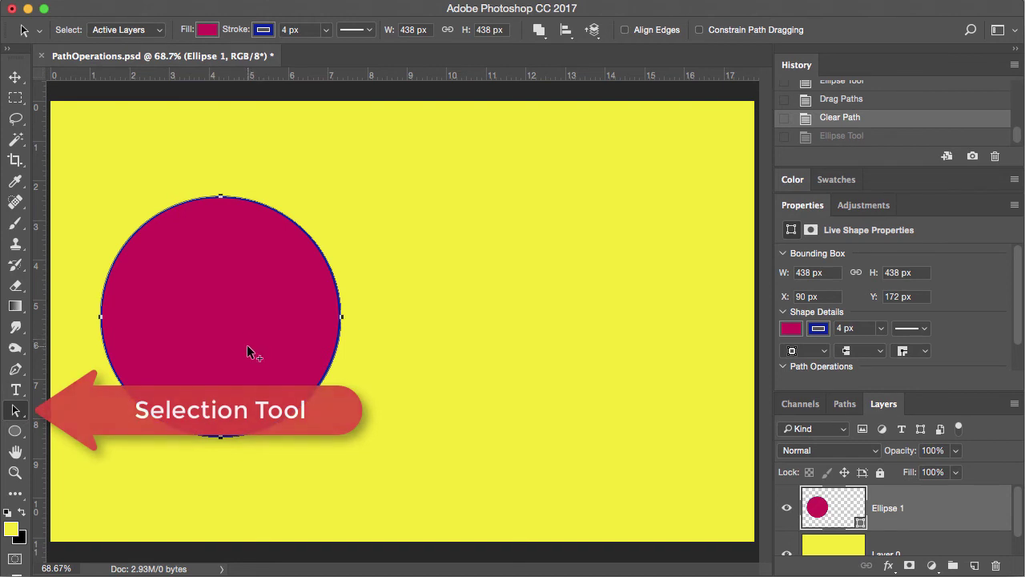
Copy the circle with the Move Tool onto a new Ellipse 1 copy layer to the right
{"action": "left_click_drag", "start_coordinate": [248, 347], "coordinate": [534, 354]}
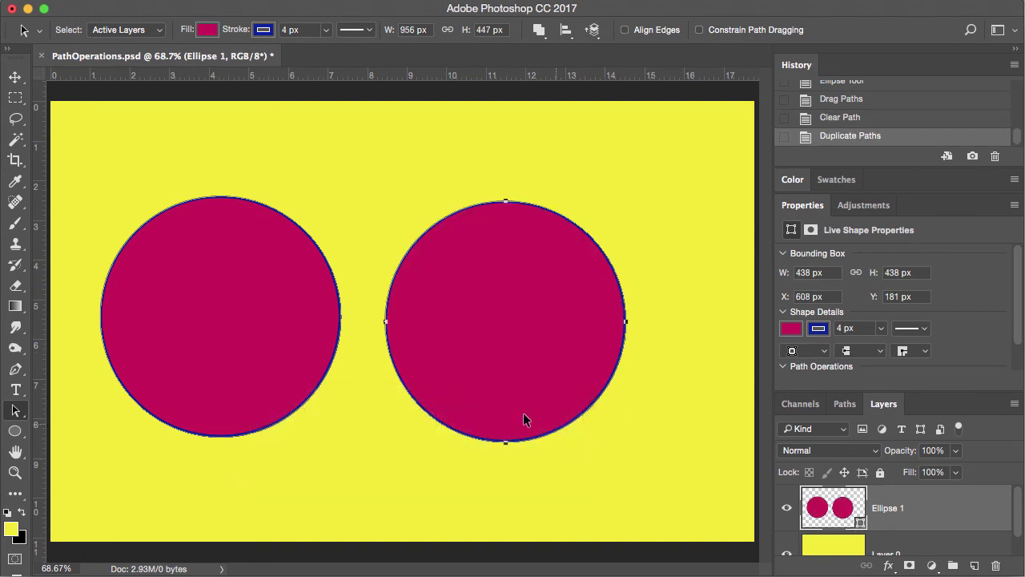
{"action": "key", "text": "super+z"}
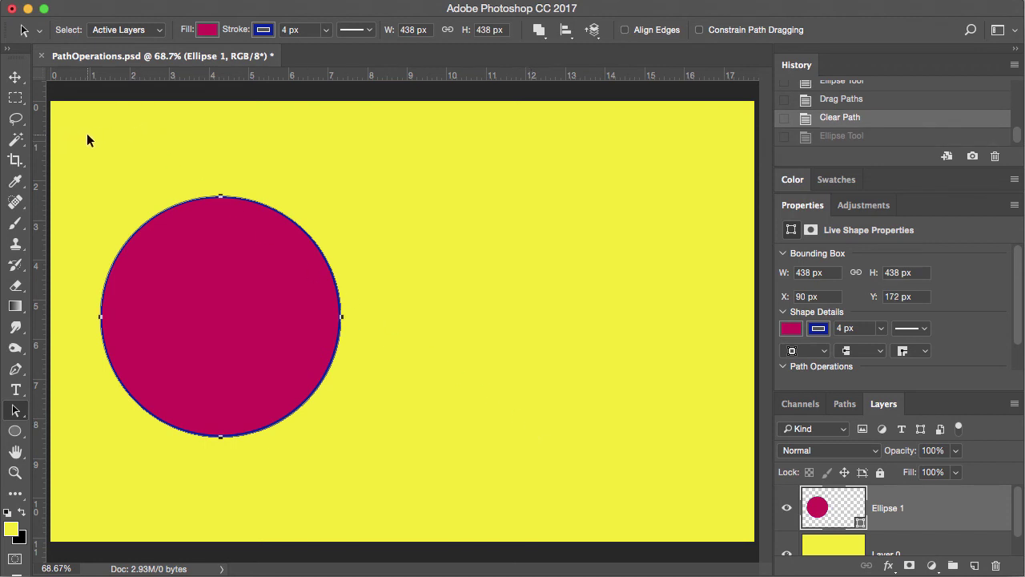
{"action": "left_click", "coordinate": [16, 79]}
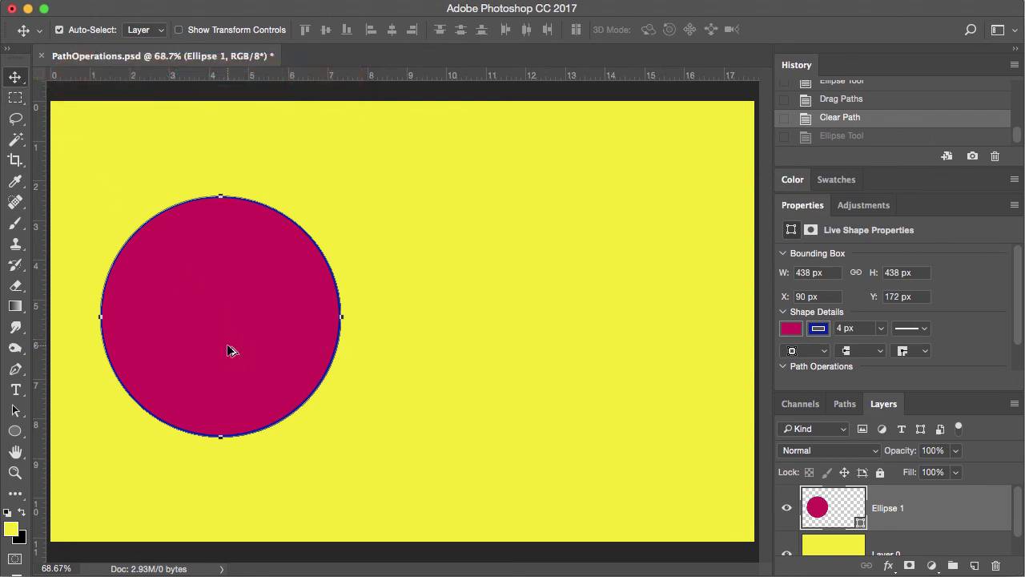
{"action": "left_click_drag", "start_coordinate": [229, 345], "coordinate": [508, 357]}
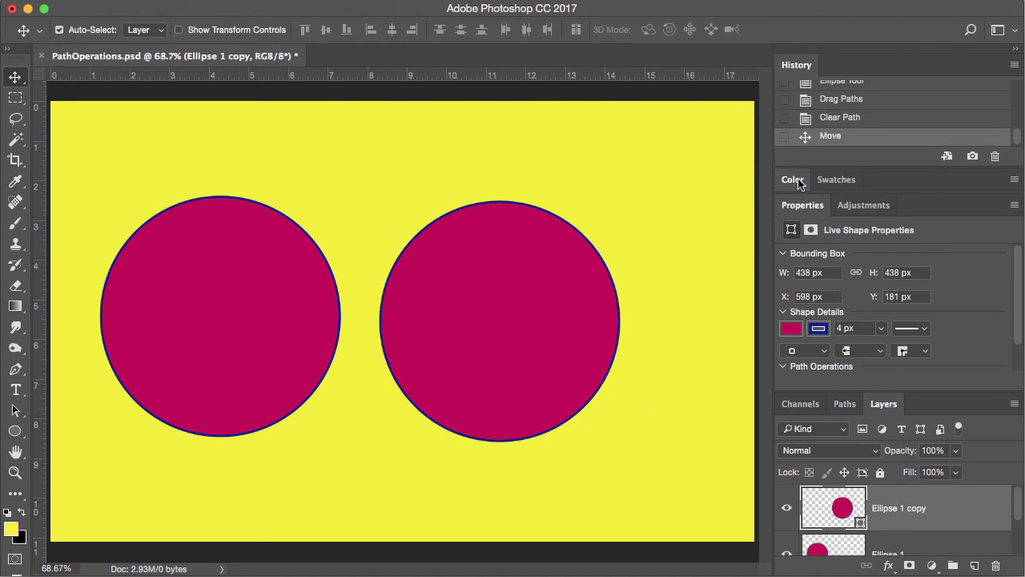
{"action": "double_click", "coordinate": [803, 205]}
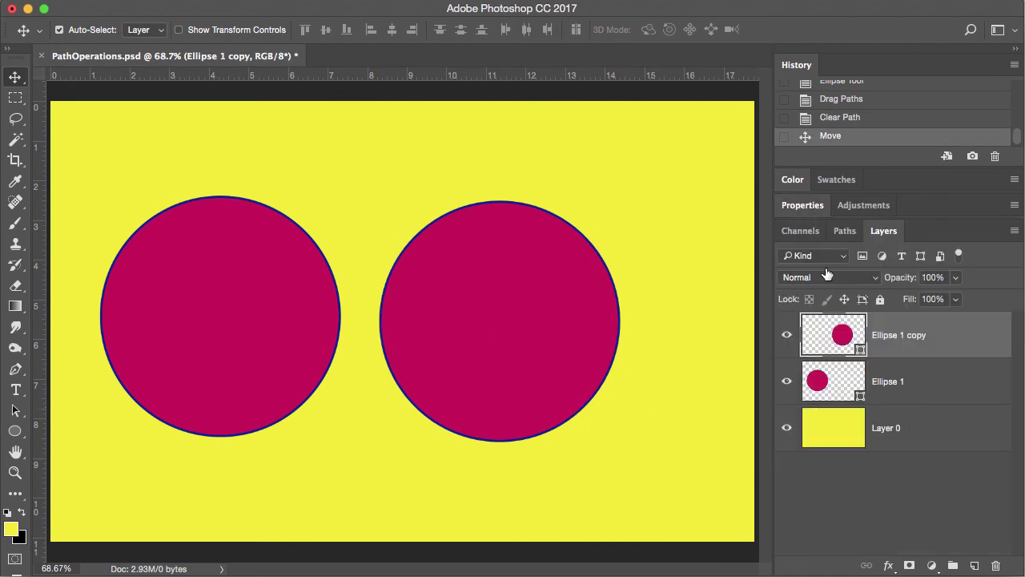
Select Ellipse 1 and Ellipse 1 copy and apply Merge Shapes from the Layers panel menu
{"action": "left_click", "coordinate": [880, 383], "text": "shift"}
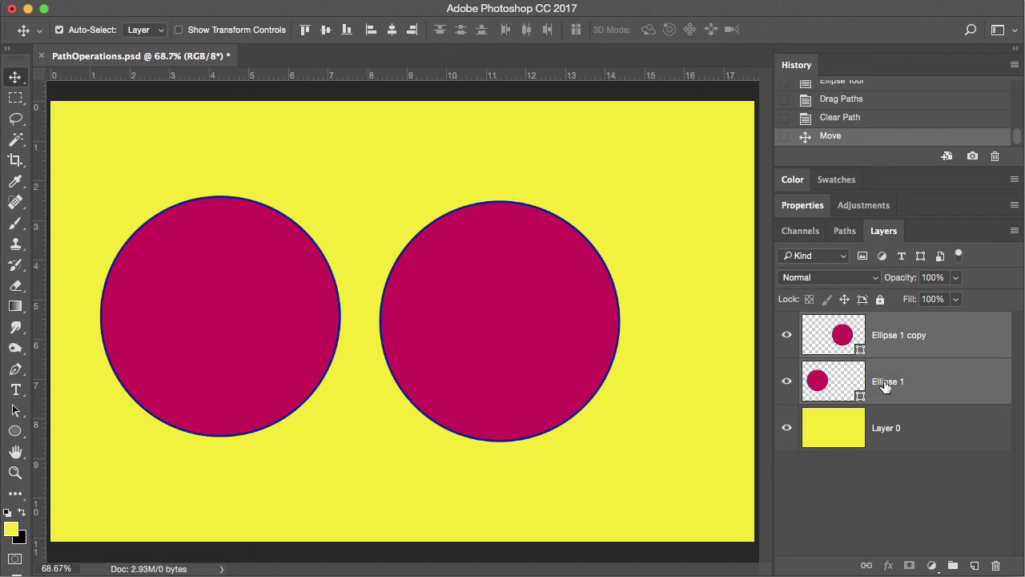
{"action": "left_click", "coordinate": [1014, 231]}
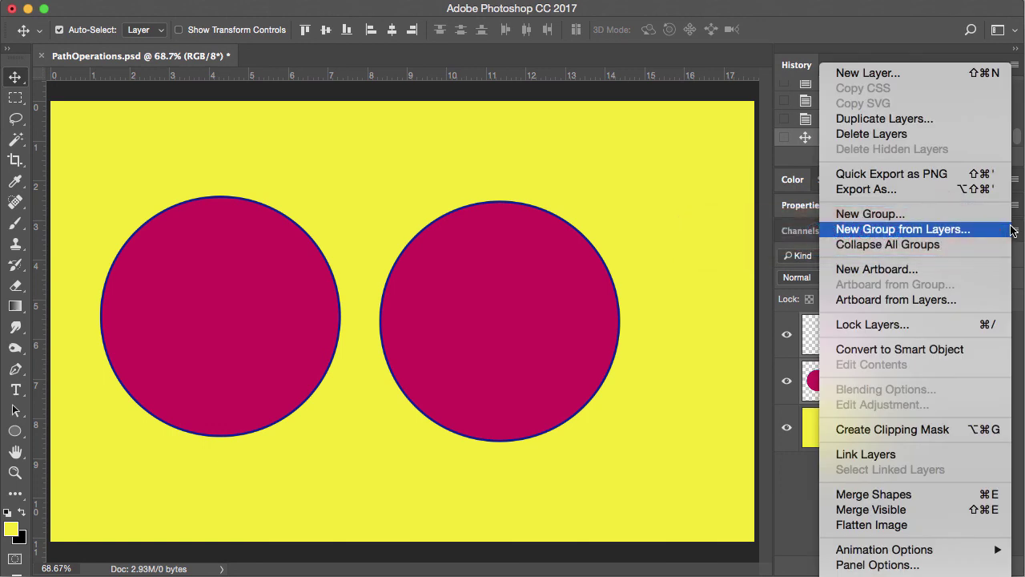
{"action": "left_click", "coordinate": [880, 497]}
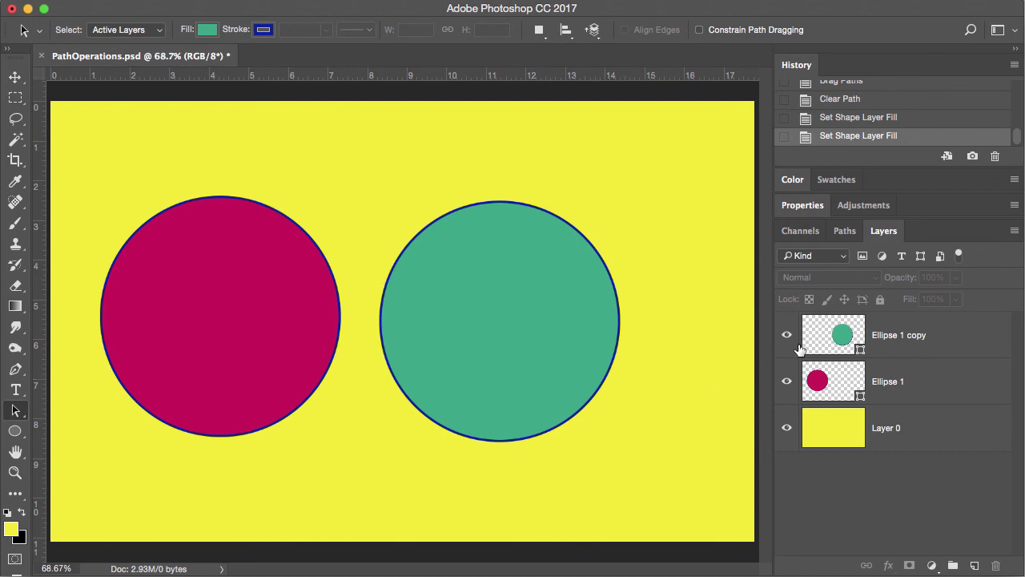
{"action": "left_click", "coordinate": [943, 353]}
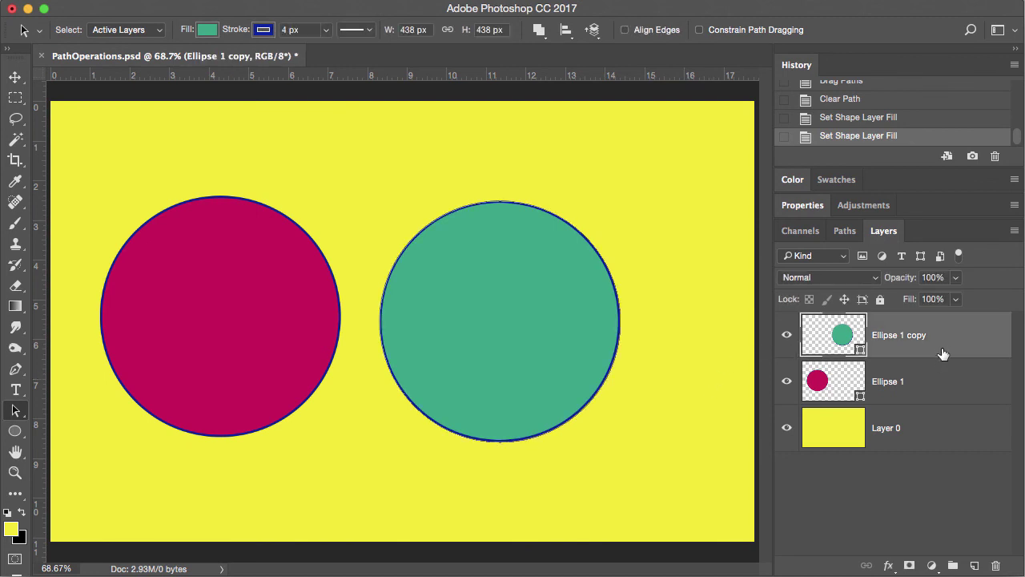
{"action": "left_click", "coordinate": [886, 383], "text": "shift"}
{"action": "left_click", "coordinate": [1014, 231]}
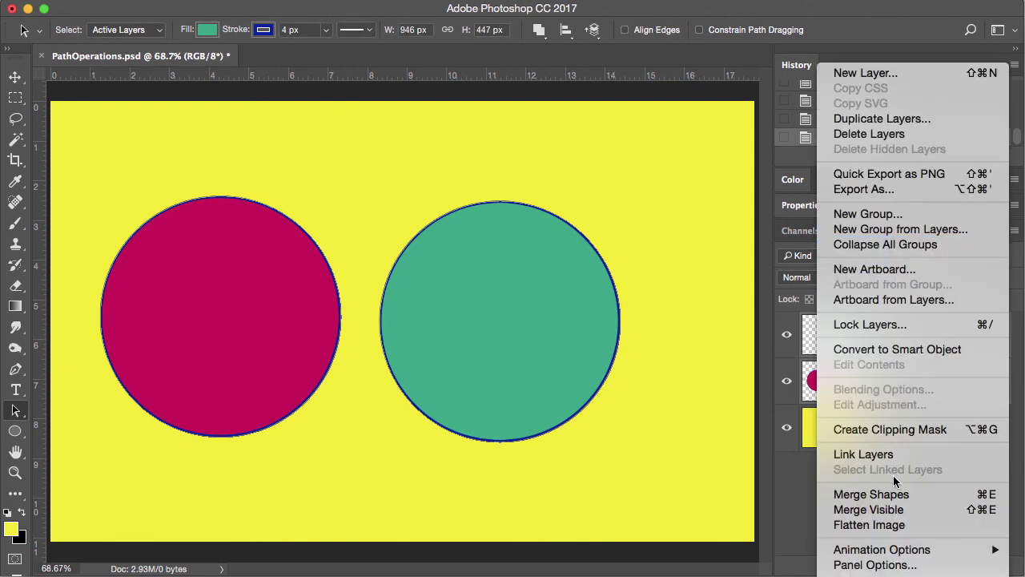
{"action": "left_click", "coordinate": [888, 497]}
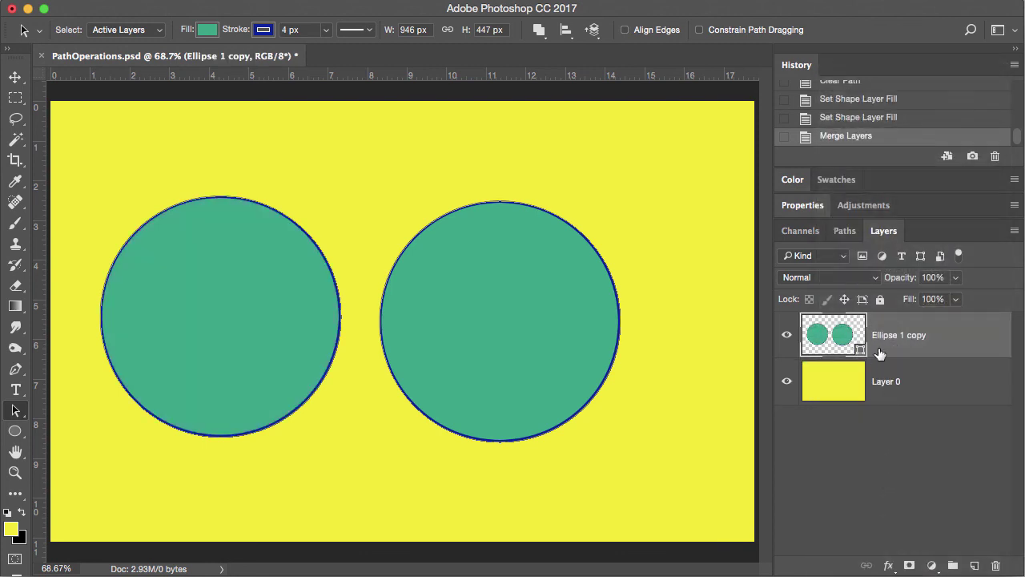